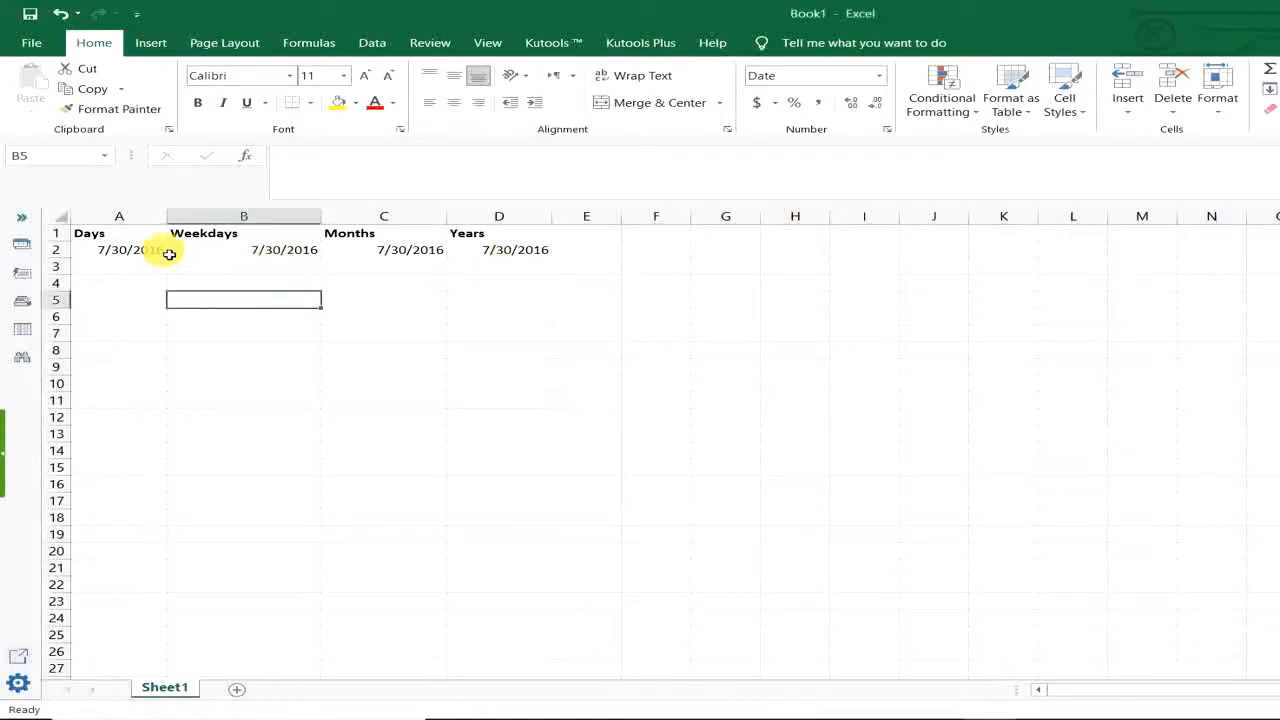
Step: Re-enter the starting date under the Days heading in cell A2 as 07/30/2016
click(120, 253)
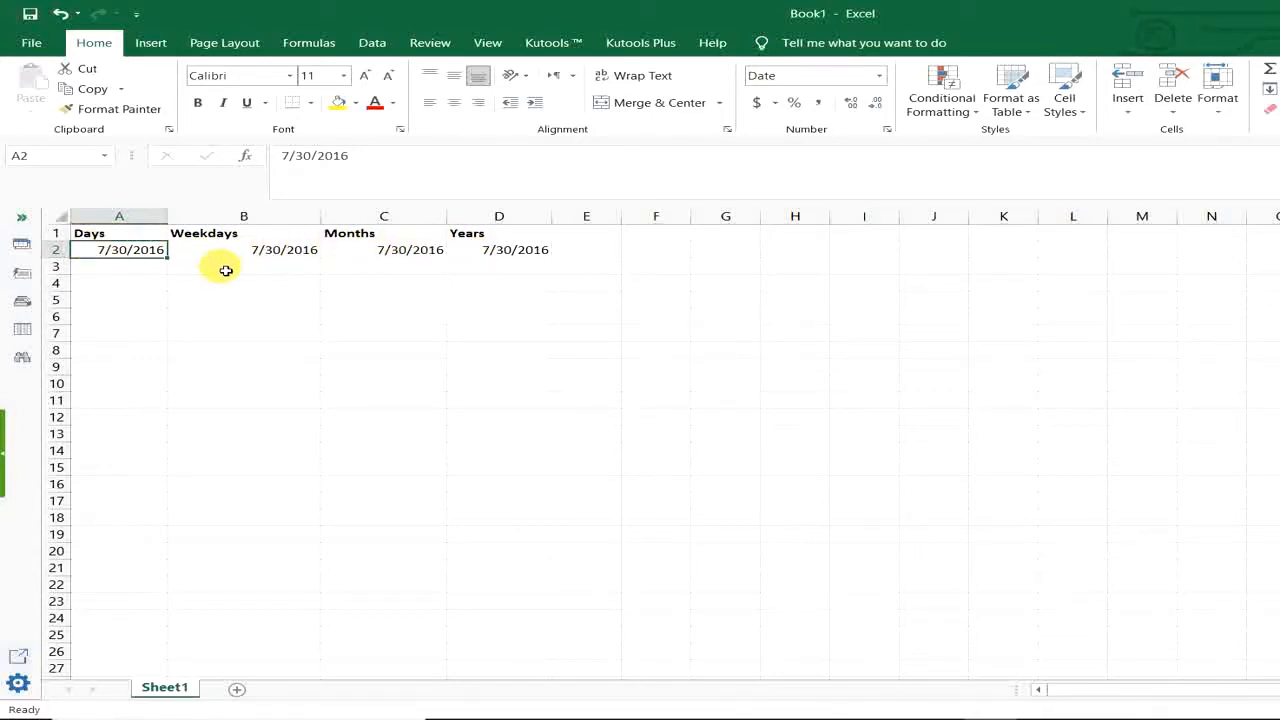
click(149, 271)
double_click(152, 253)
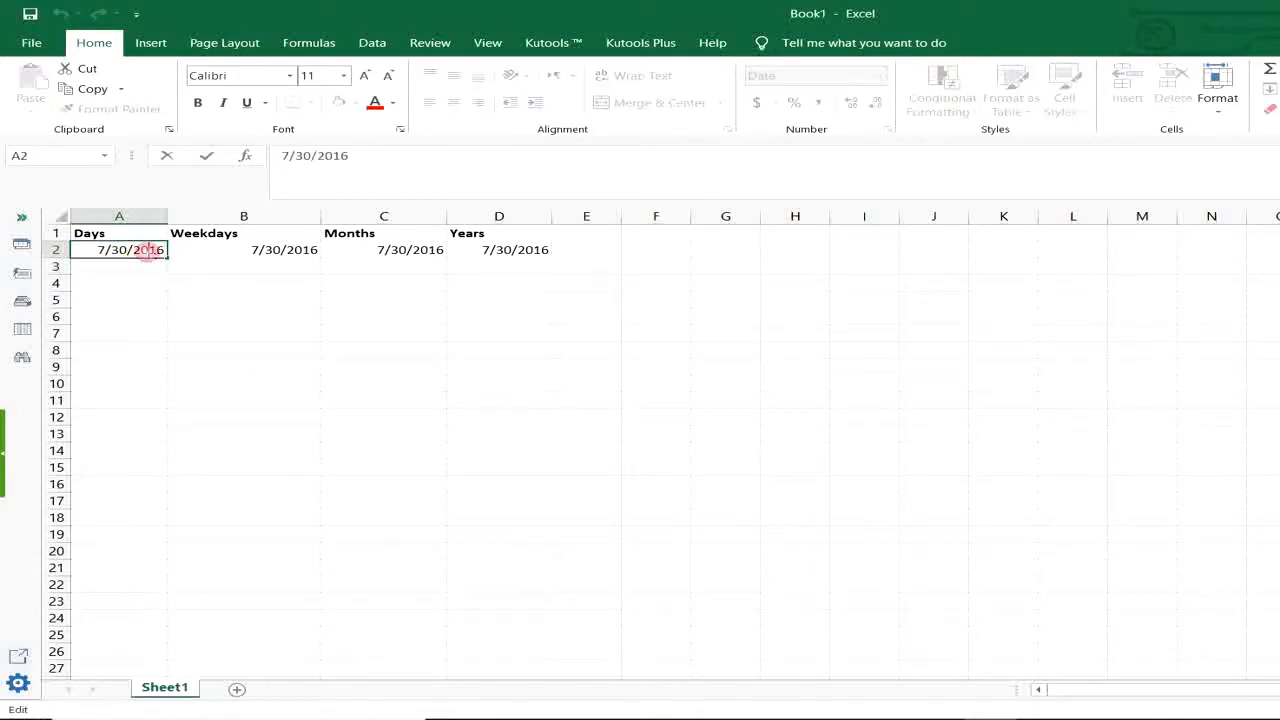
drag(88, 256, 200, 270)
key(BackSpace)
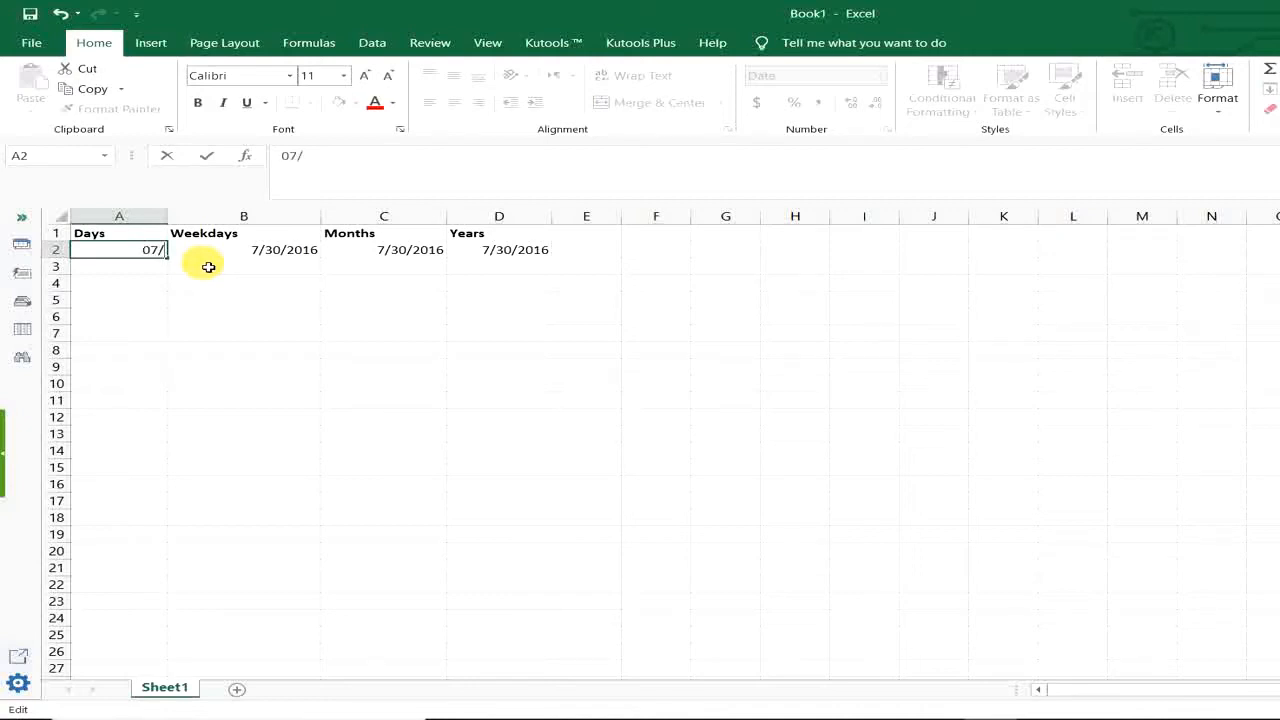
text(30/20)
text(16)
key(Return)
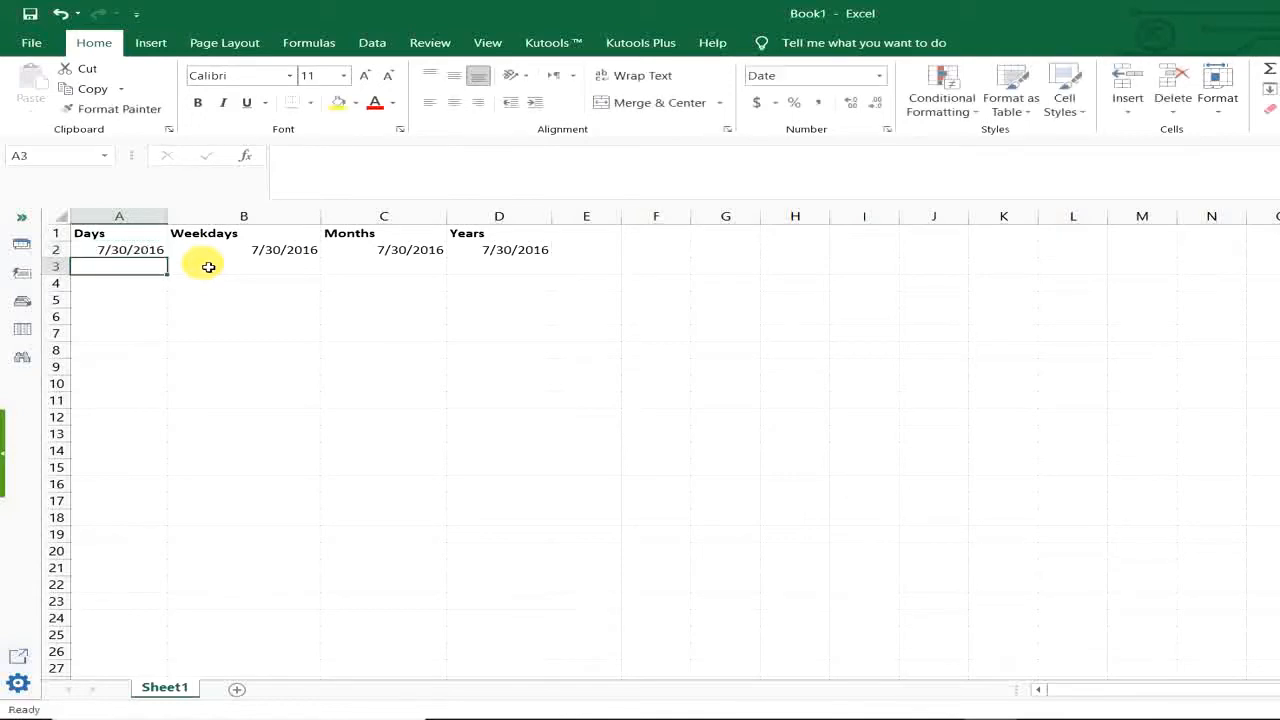
Step: Extend the date in A2 down to A20 as a series increasing by one day
click(118, 253)
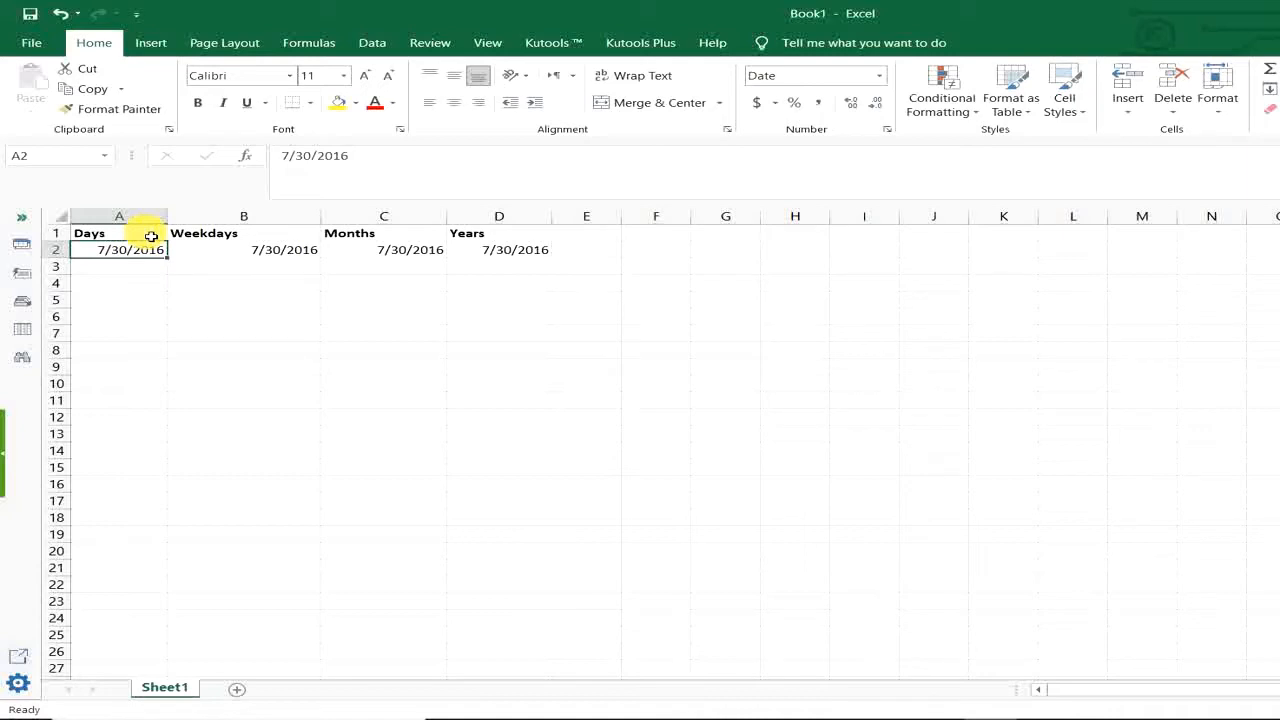
click(120, 298)
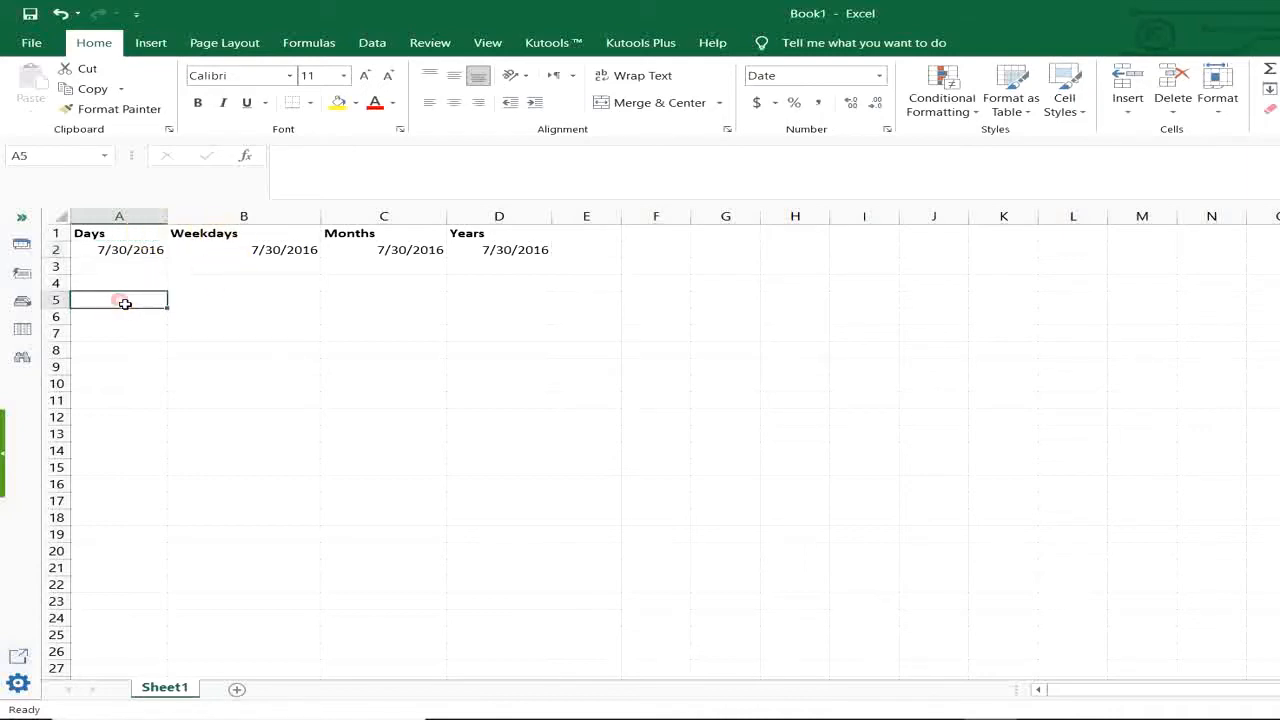
click(140, 255)
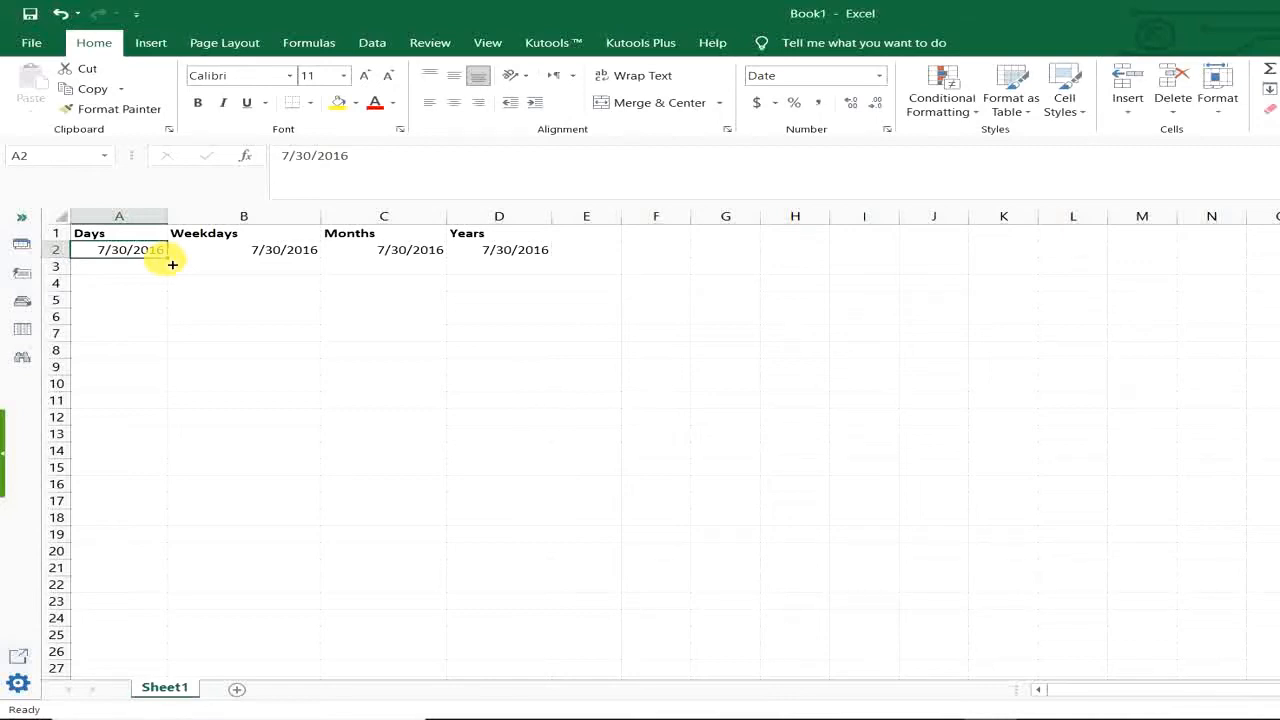
drag(172, 264, 148, 563)
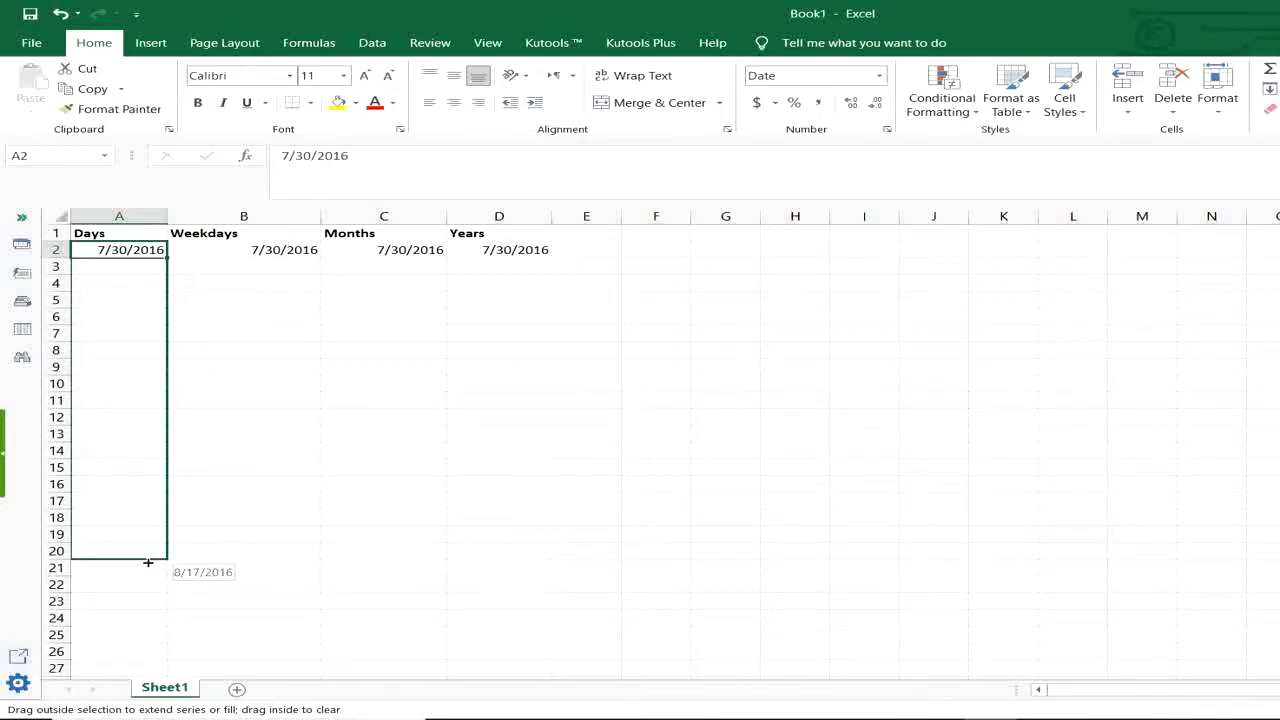
drag(148, 563, 148, 563)
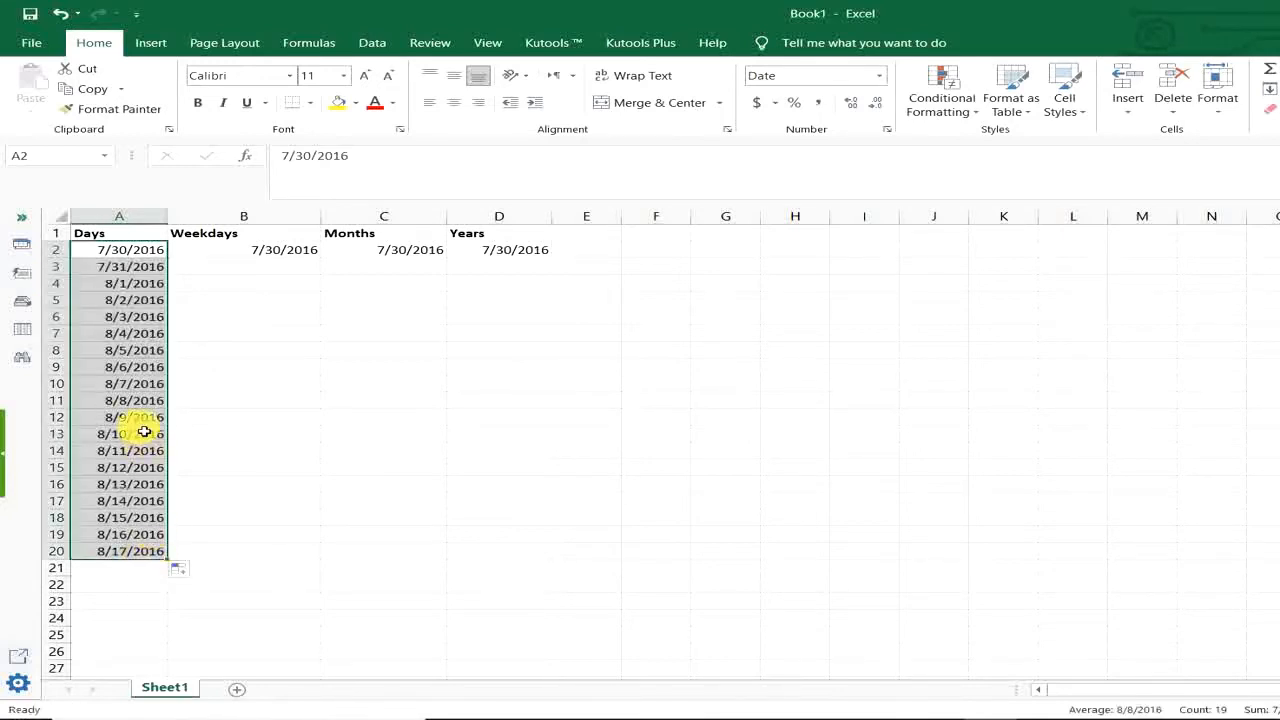
Step: Inspect the first dates of the daily series in cells A2 to A5 of the Days column
click(135, 266)
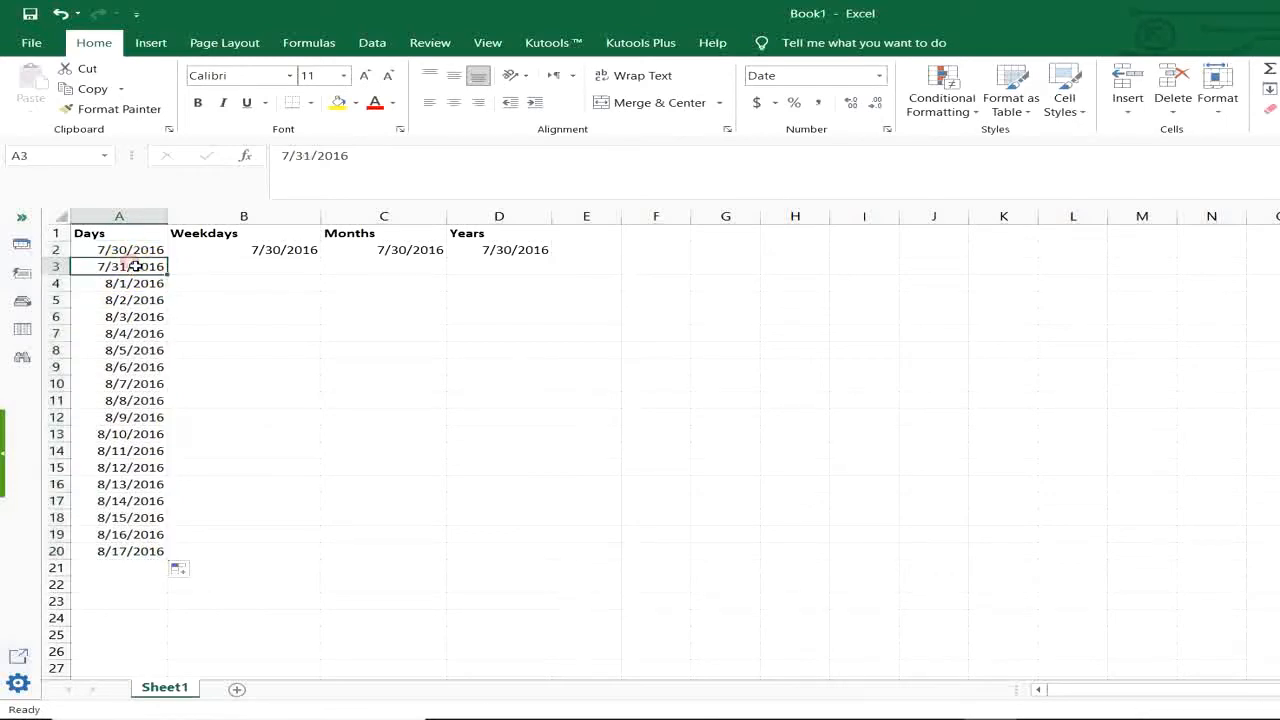
click(136, 284)
click(143, 302)
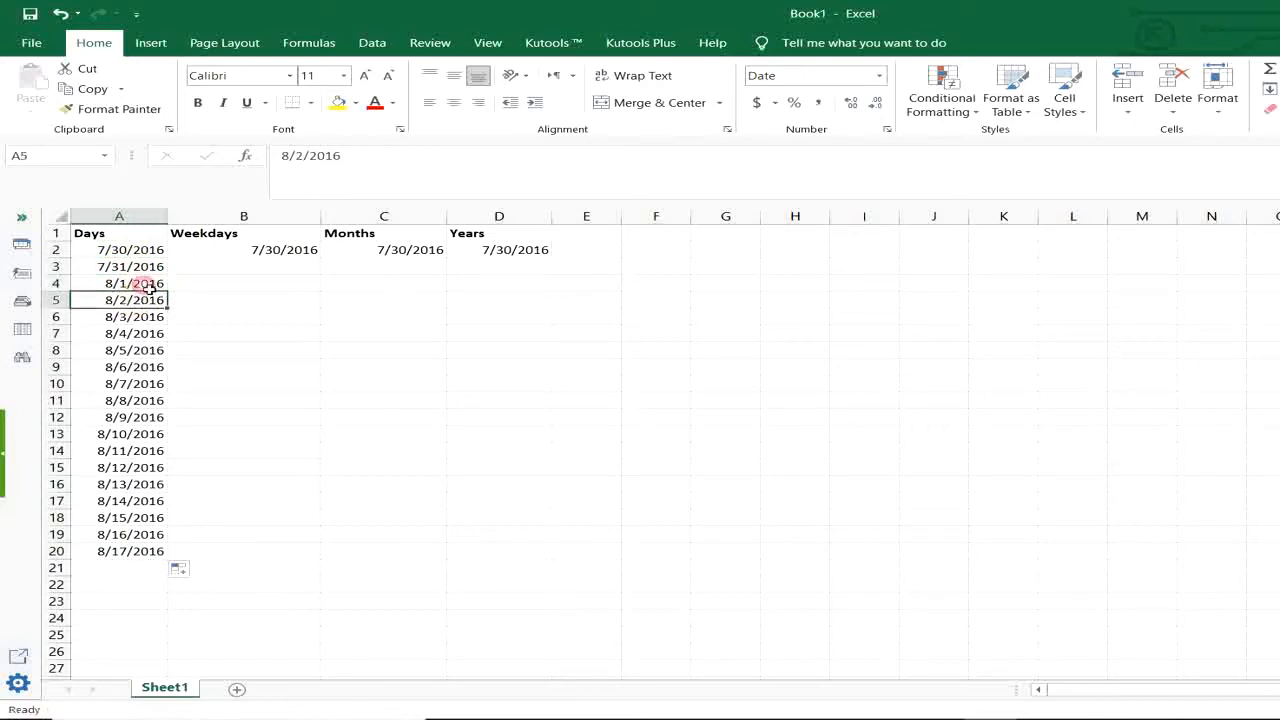
click(140, 267)
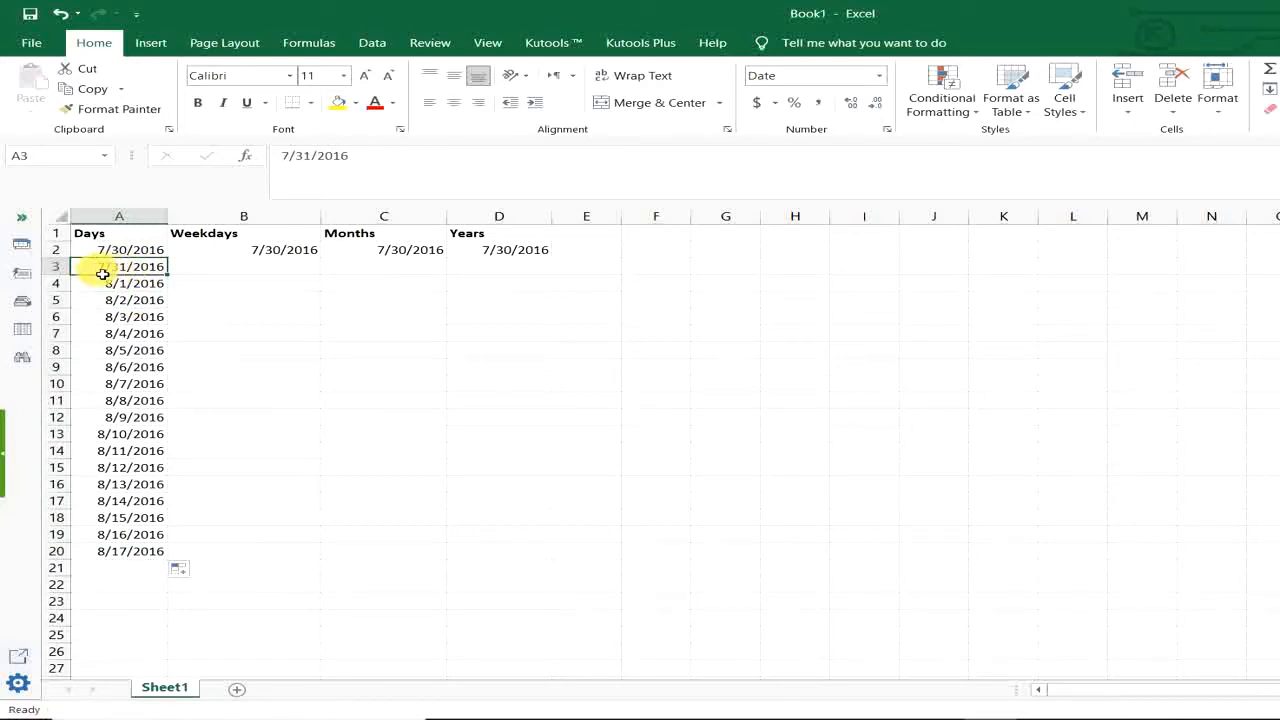
click(112, 288)
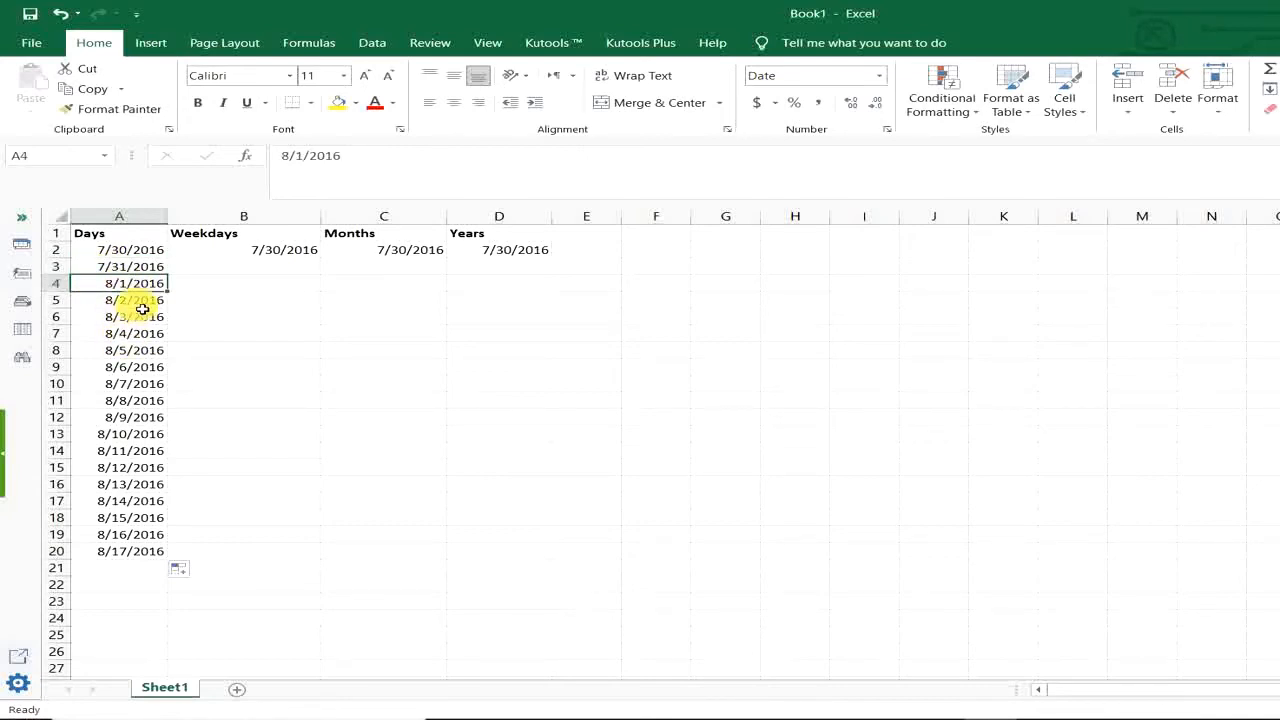
click(137, 253)
Step: Fill the Weekdays column from B2 down to B20 using the Fill Weekdays option
click(235, 252)
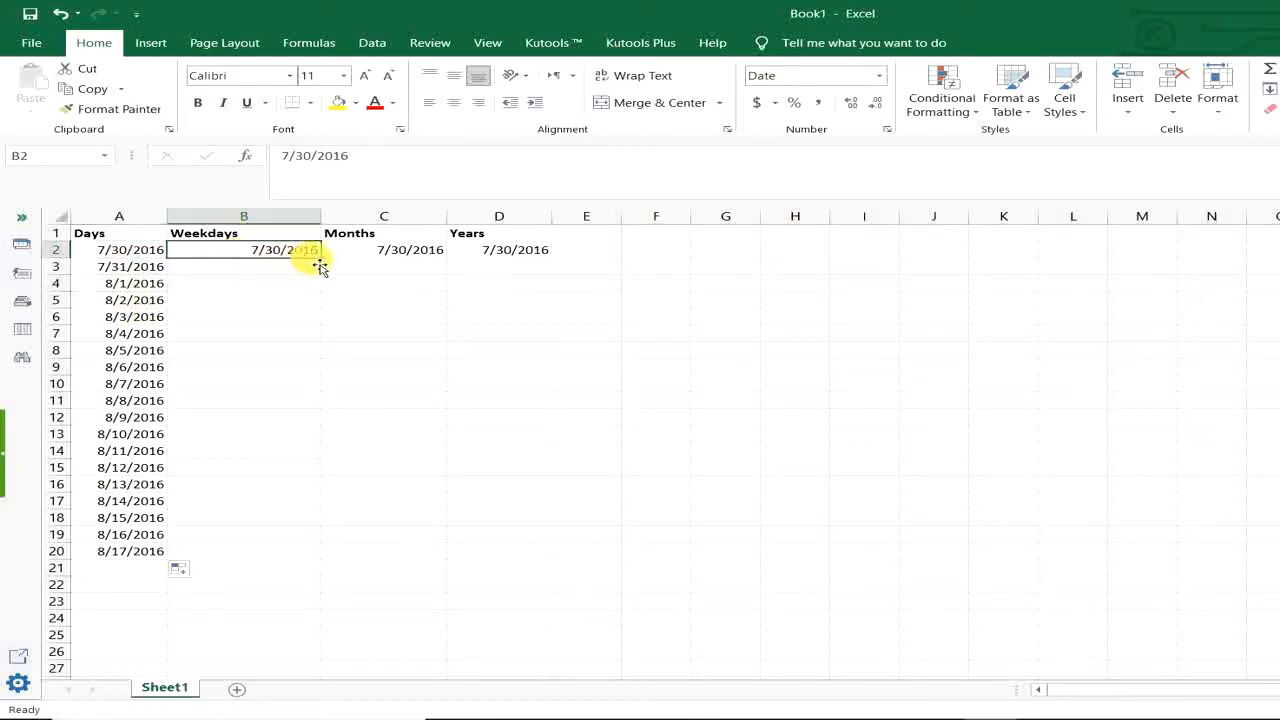
drag(320, 257, 296, 562)
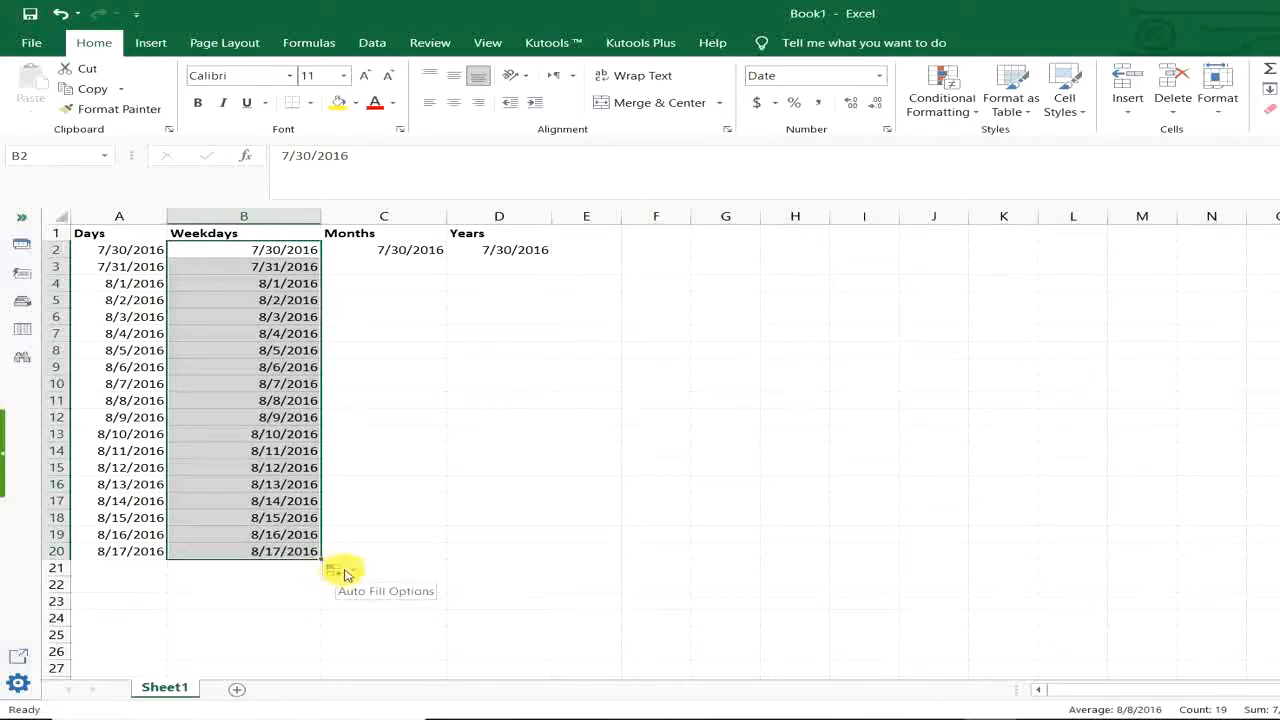
click(345, 573)
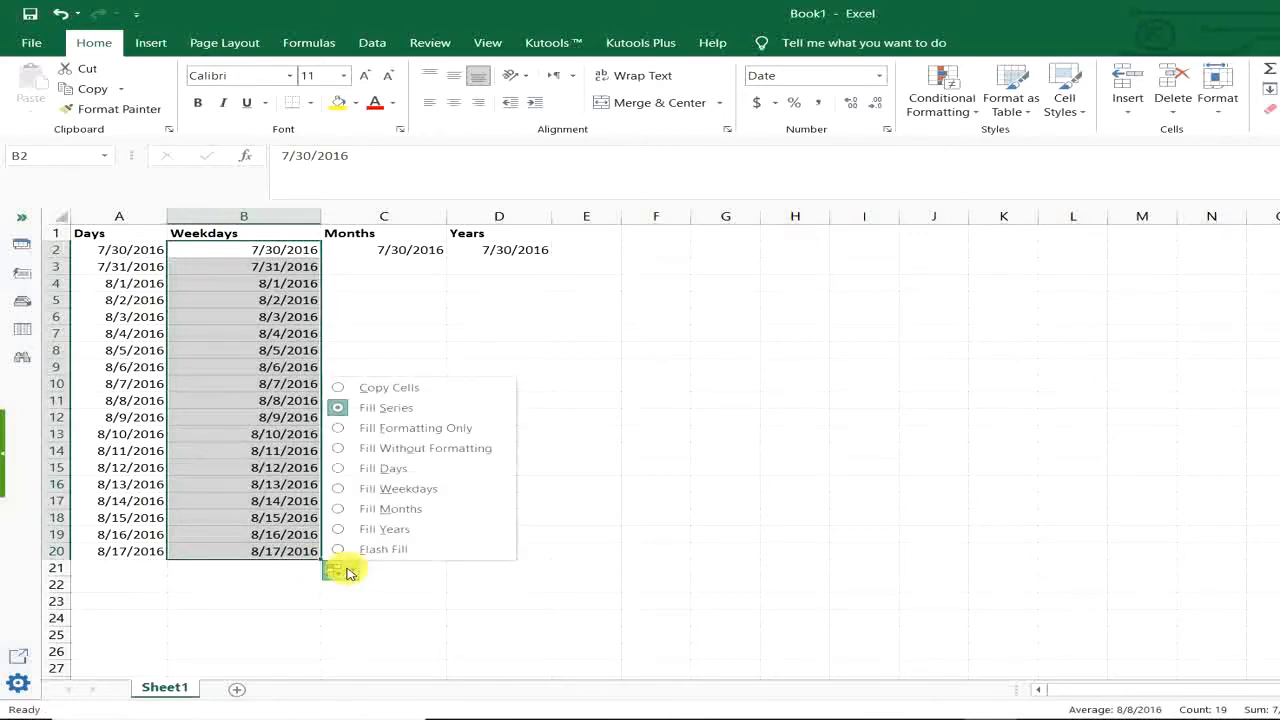
click(343, 490)
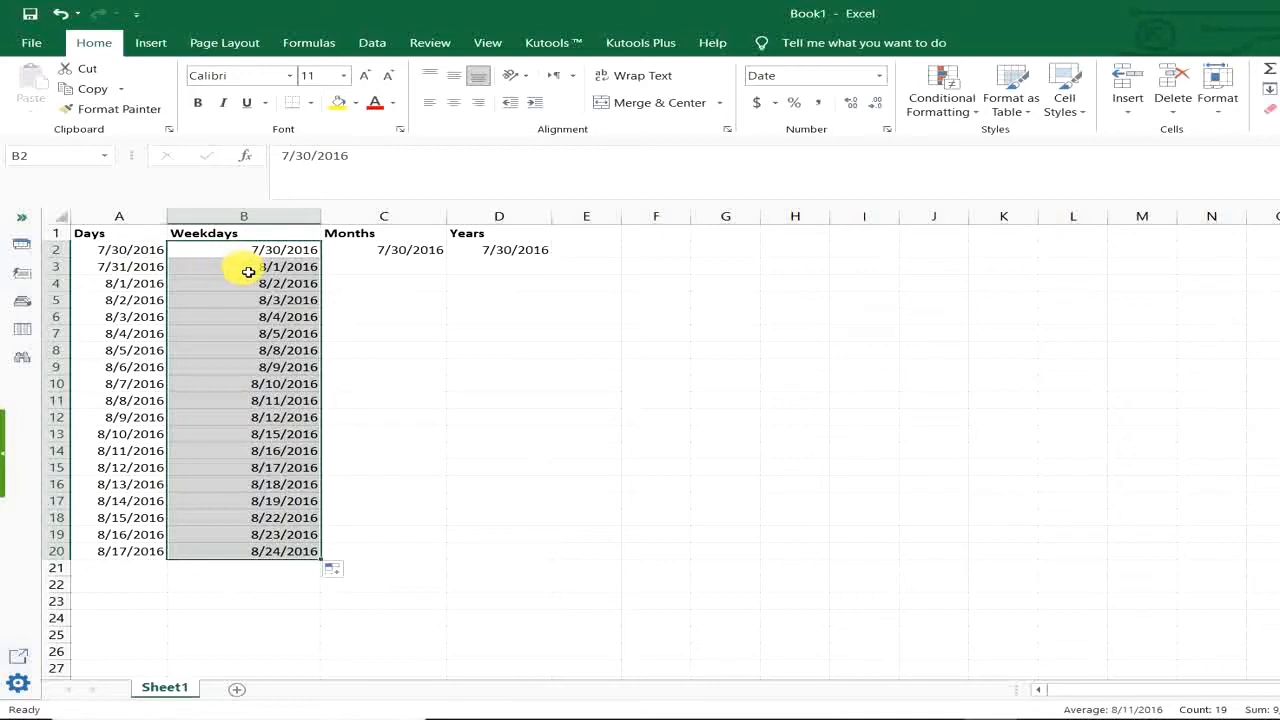
Step: Fill the Months column from C2 down to C20 using the Fill Months option and look over the dates
click(397, 253)
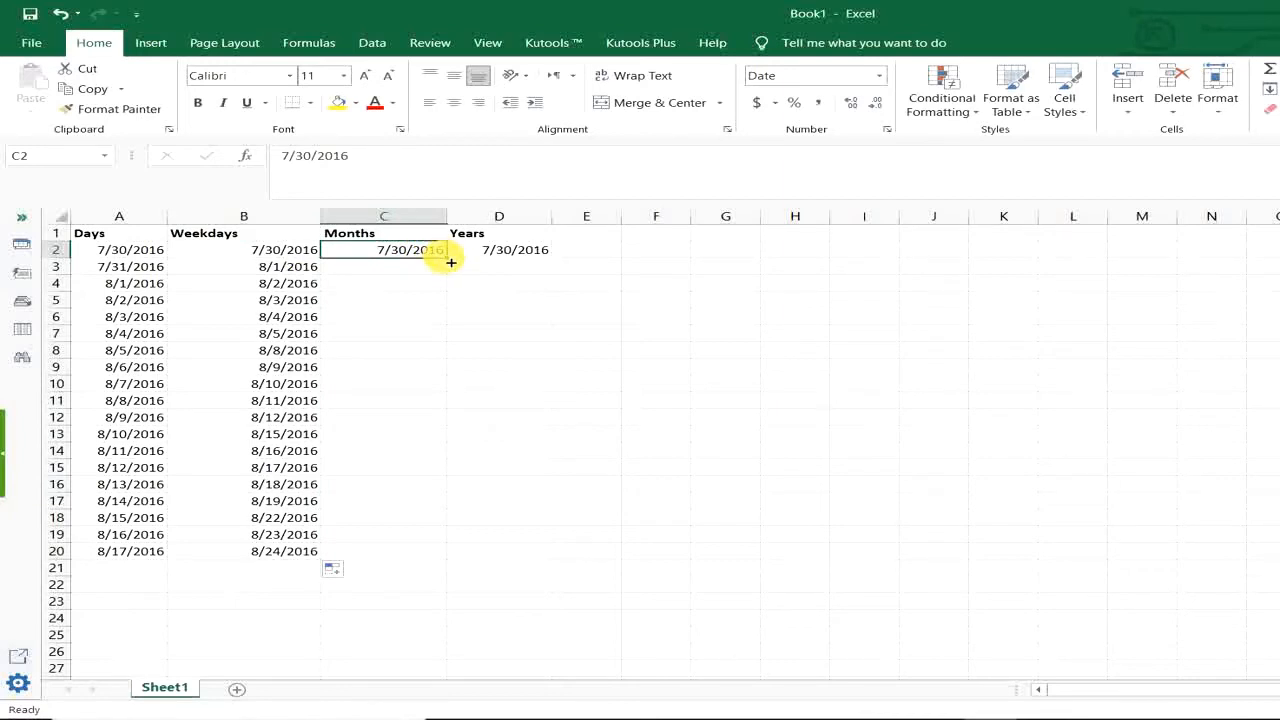
drag(451, 262, 457, 563)
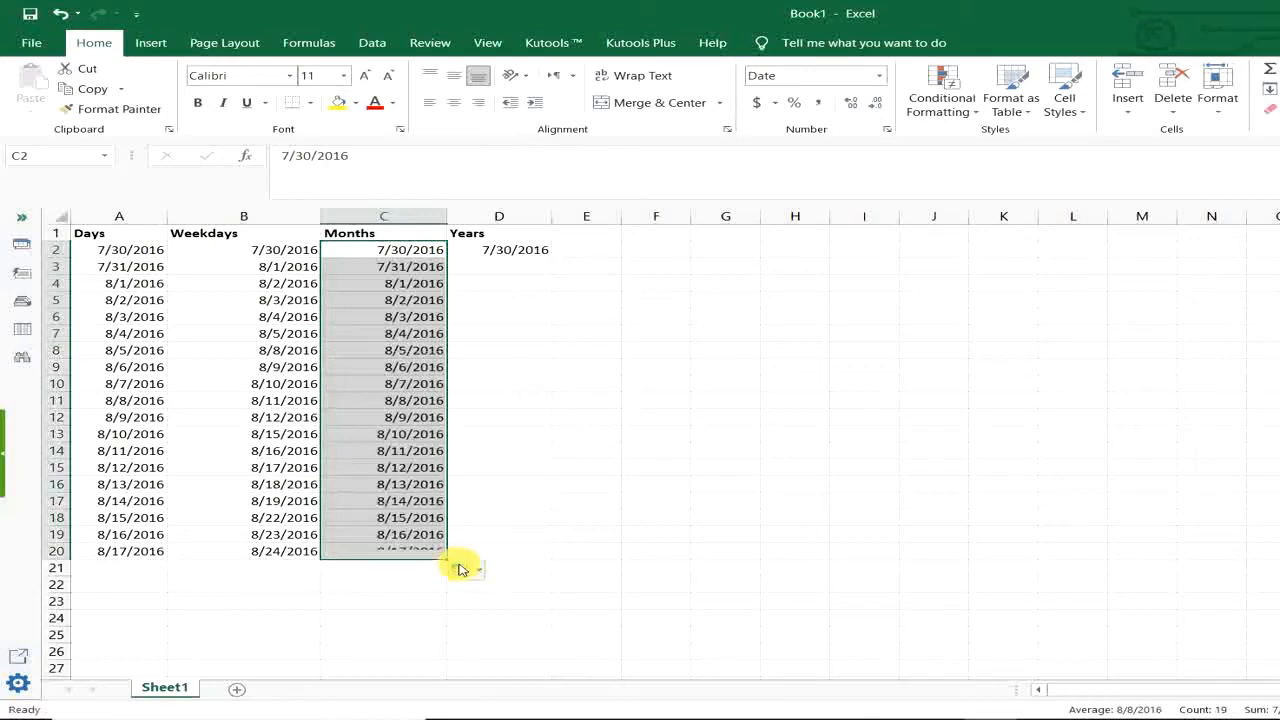
click(467, 571)
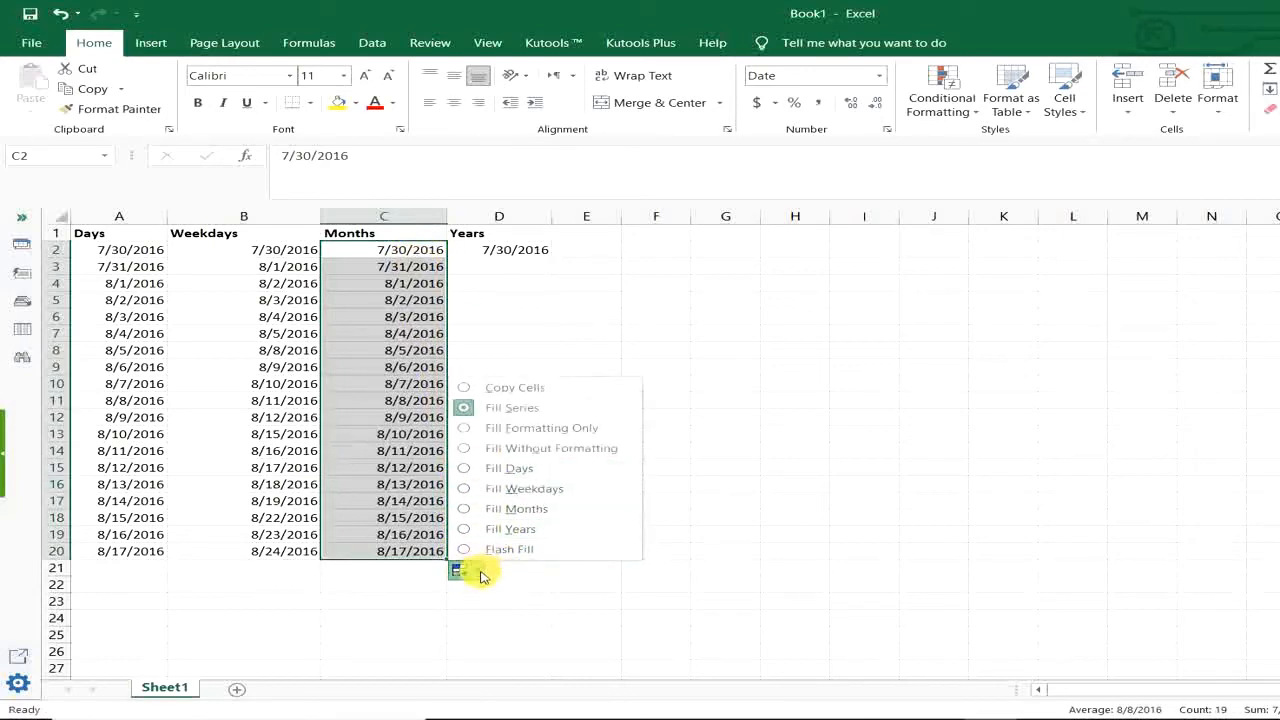
click(471, 508)
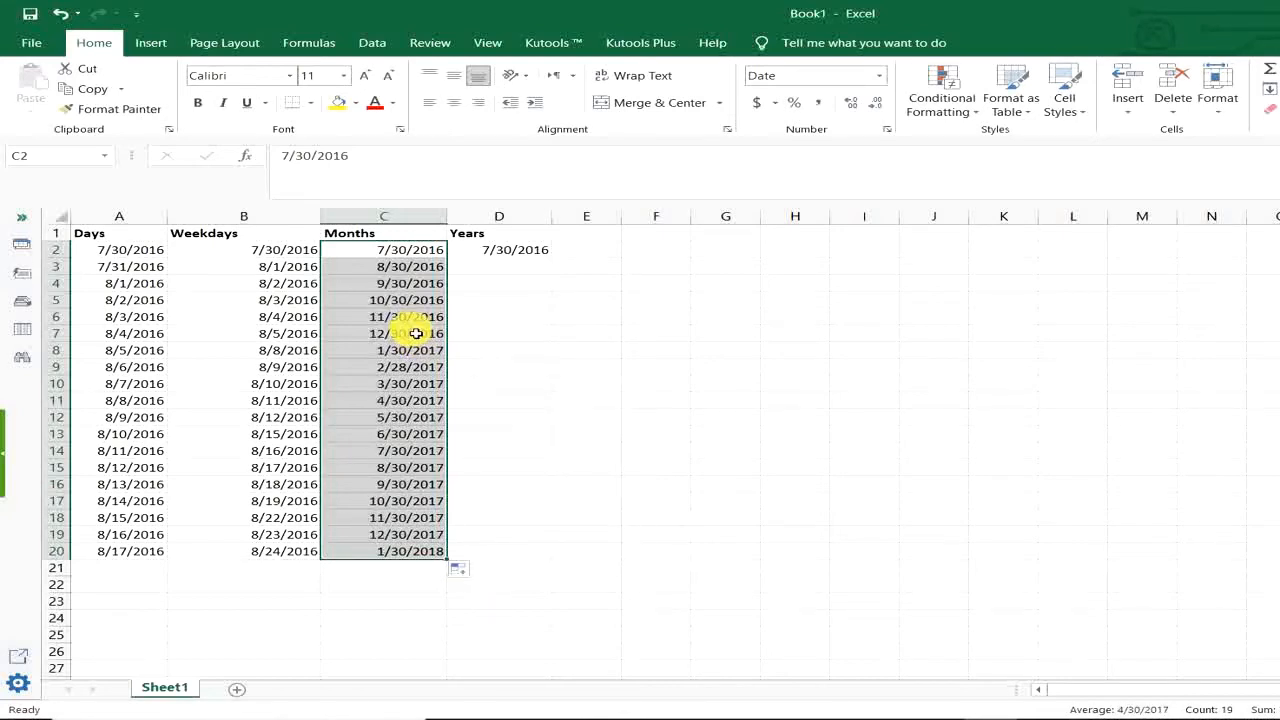
click(377, 255)
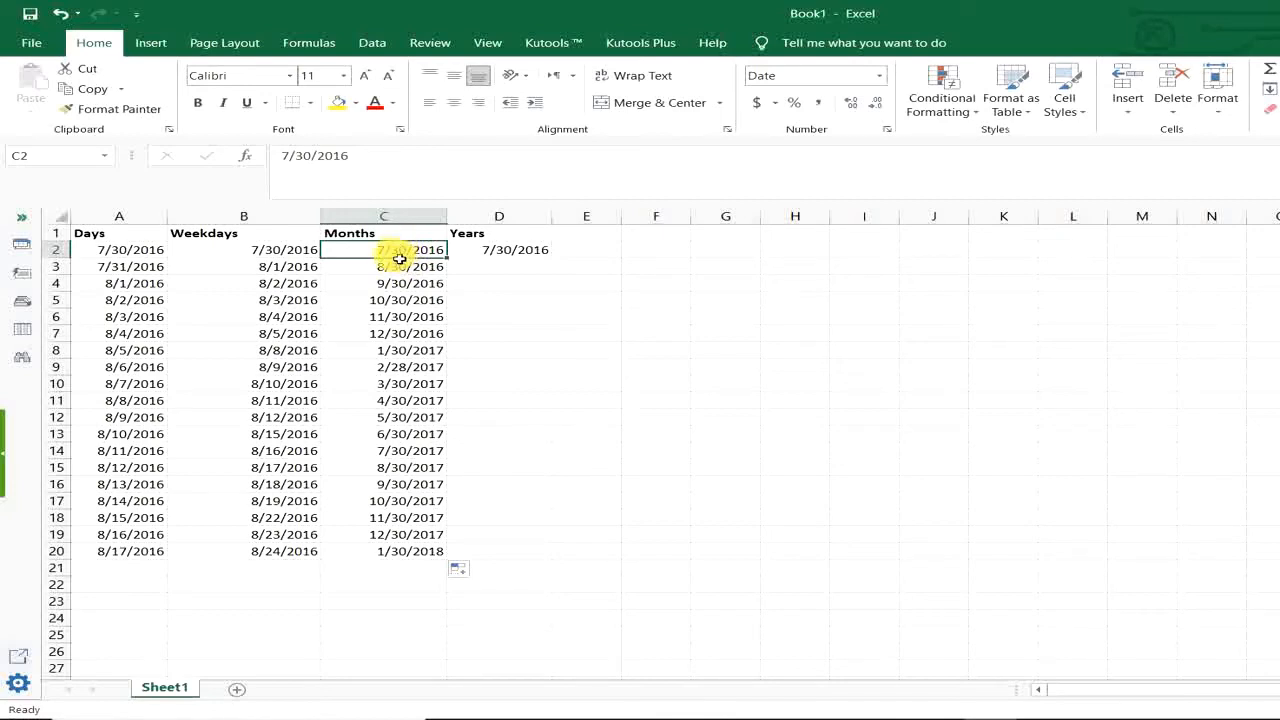
click(406, 257)
drag(403, 253, 400, 552)
click(395, 484)
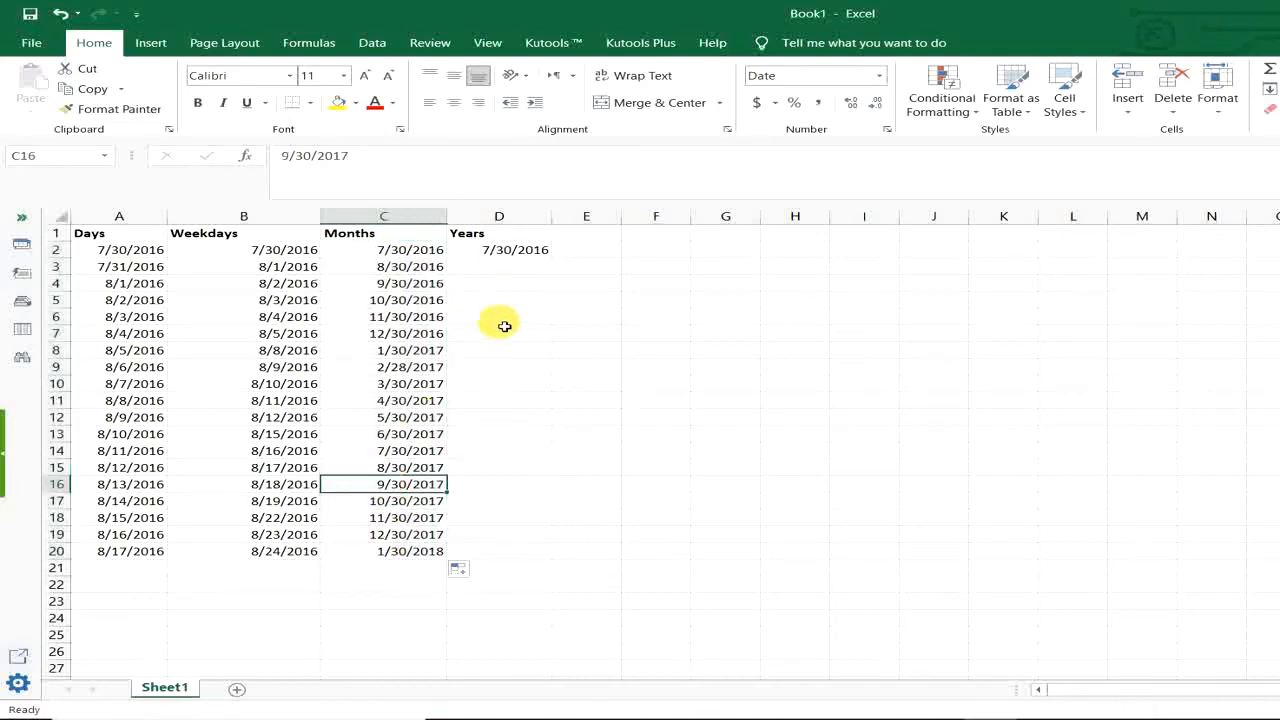
Step: Fill the Years column from D2 down to D20 using the Fill Years option and reselect the starting date
click(516, 259)
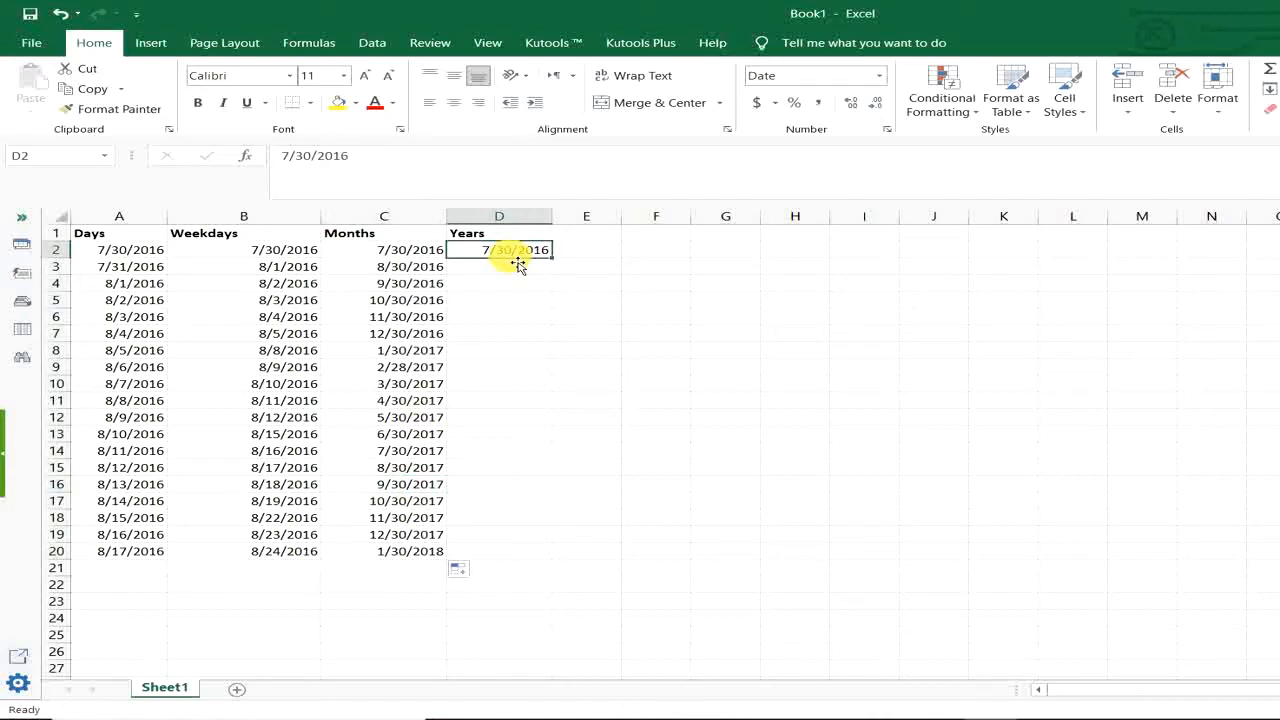
drag(553, 258, 553, 552)
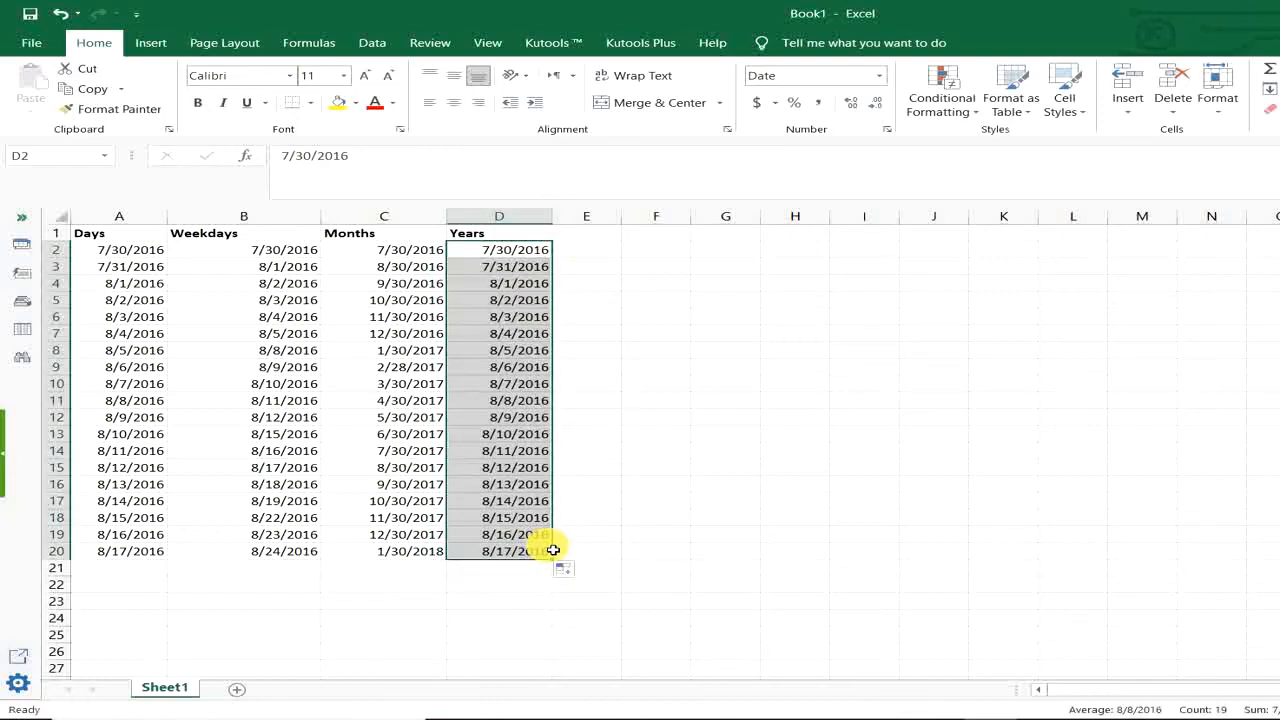
click(564, 572)
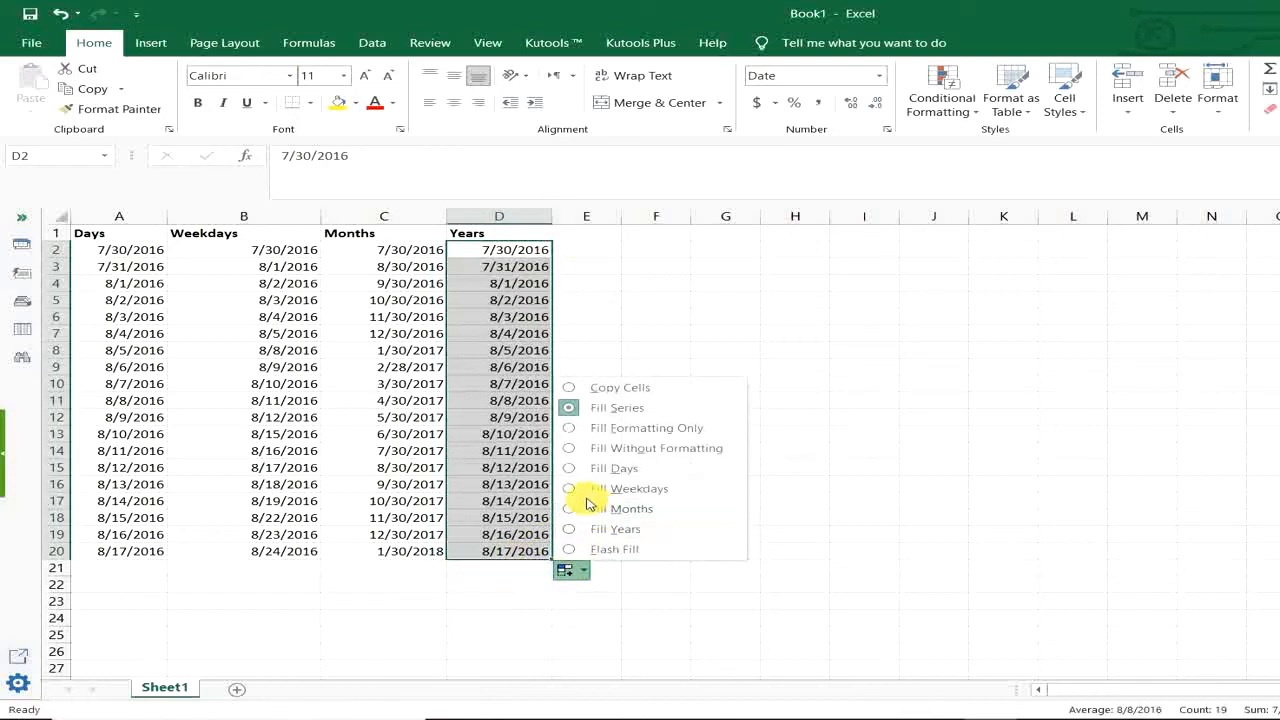
click(578, 528)
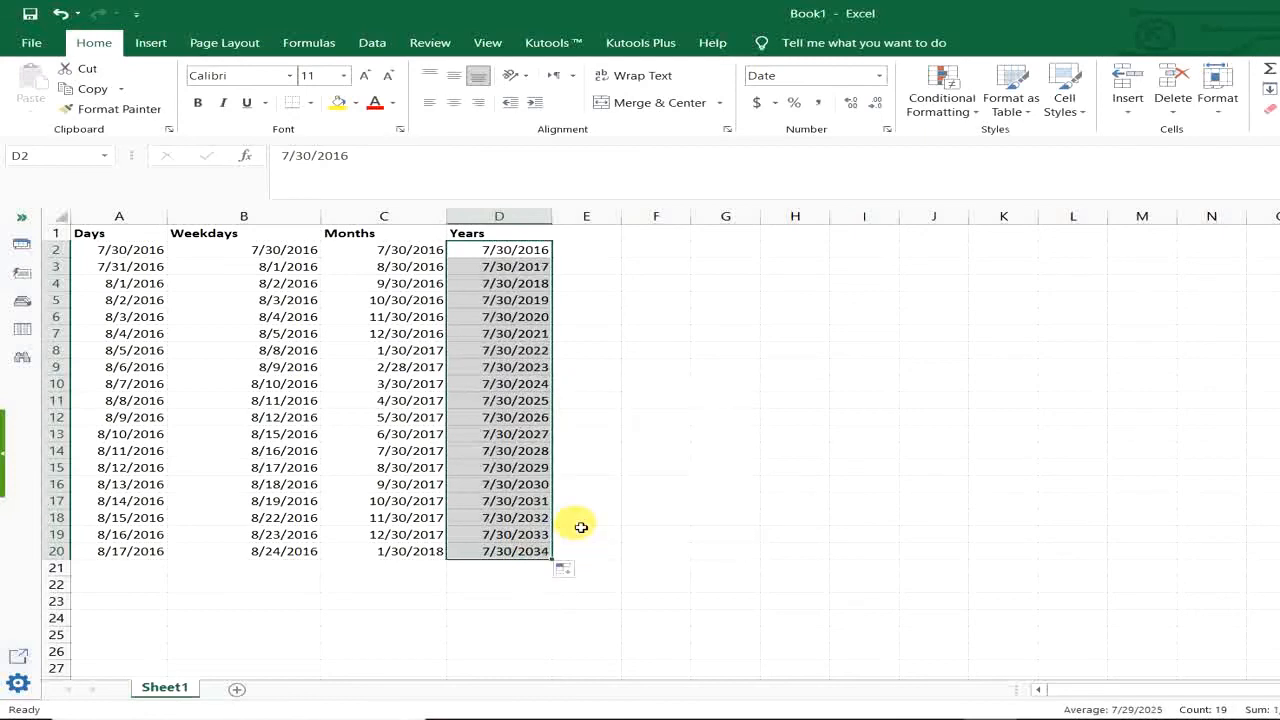
click(479, 251)
drag(479, 251, 537, 251)
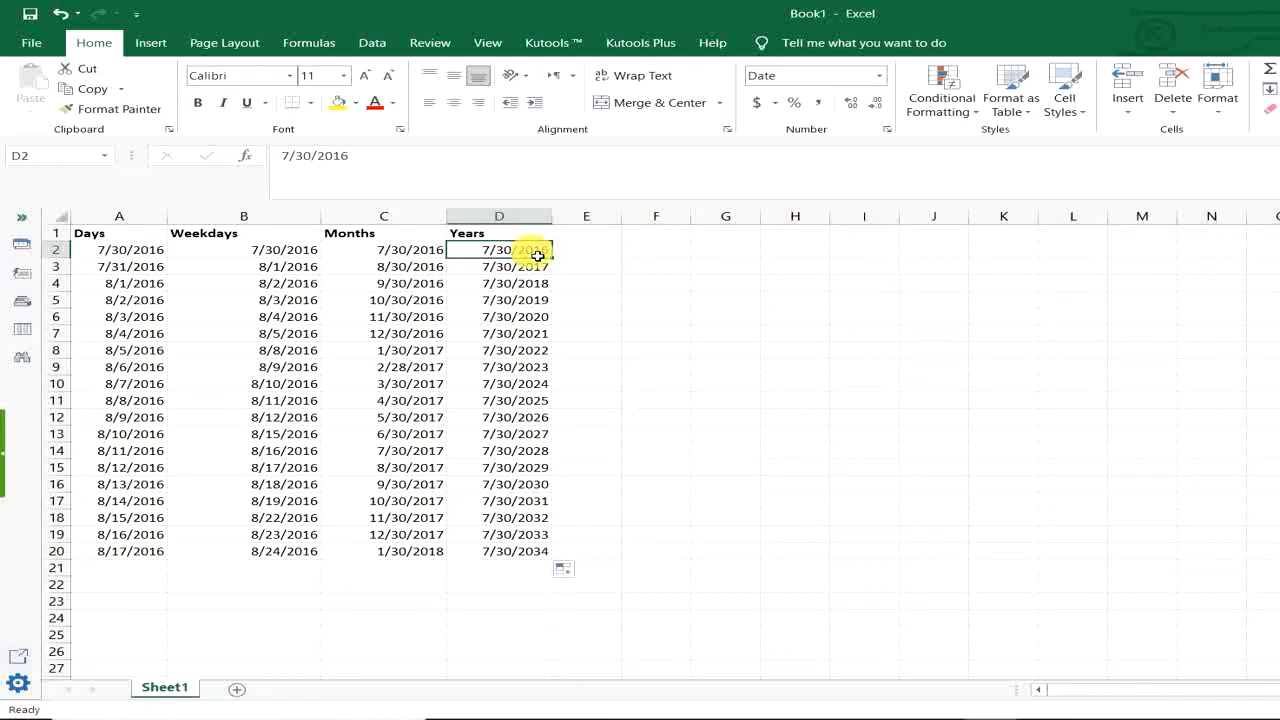